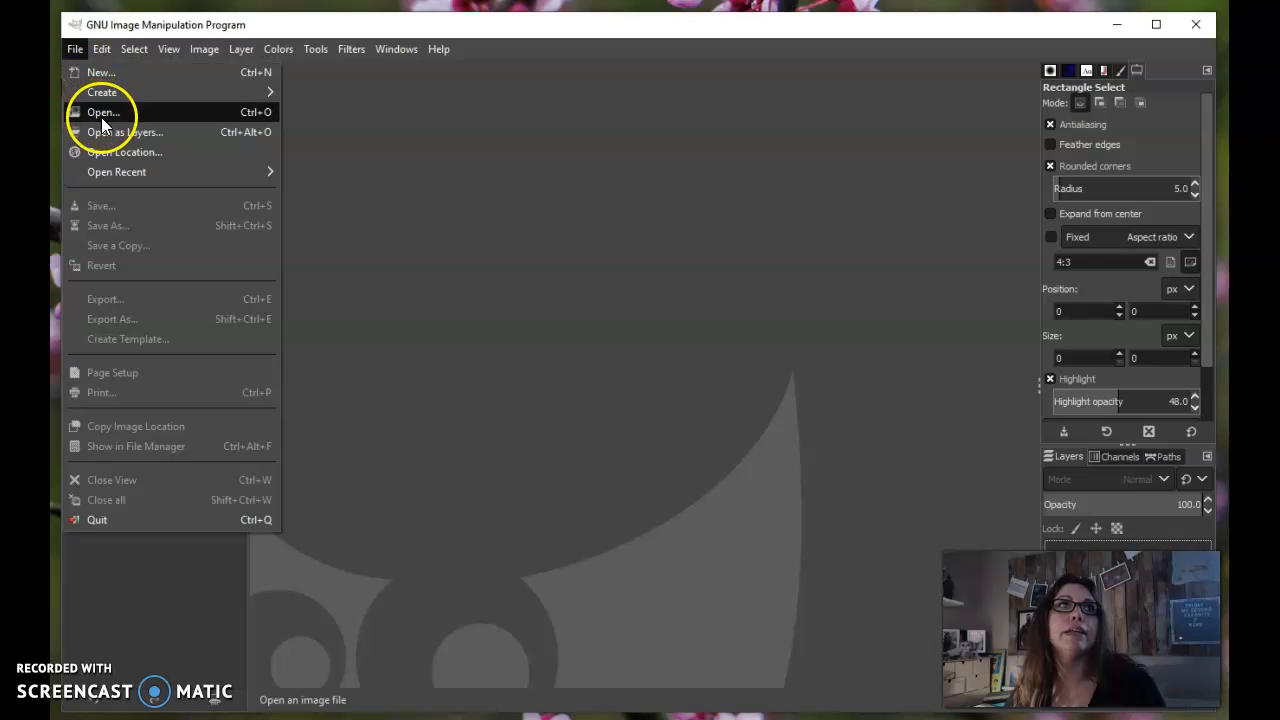
Open DSC00704.JPG from the Saved Pictures folder inside Pictures and shrink the window so the side panels fit on screen
{"action": "left_click", "coordinate": [101, 115]}
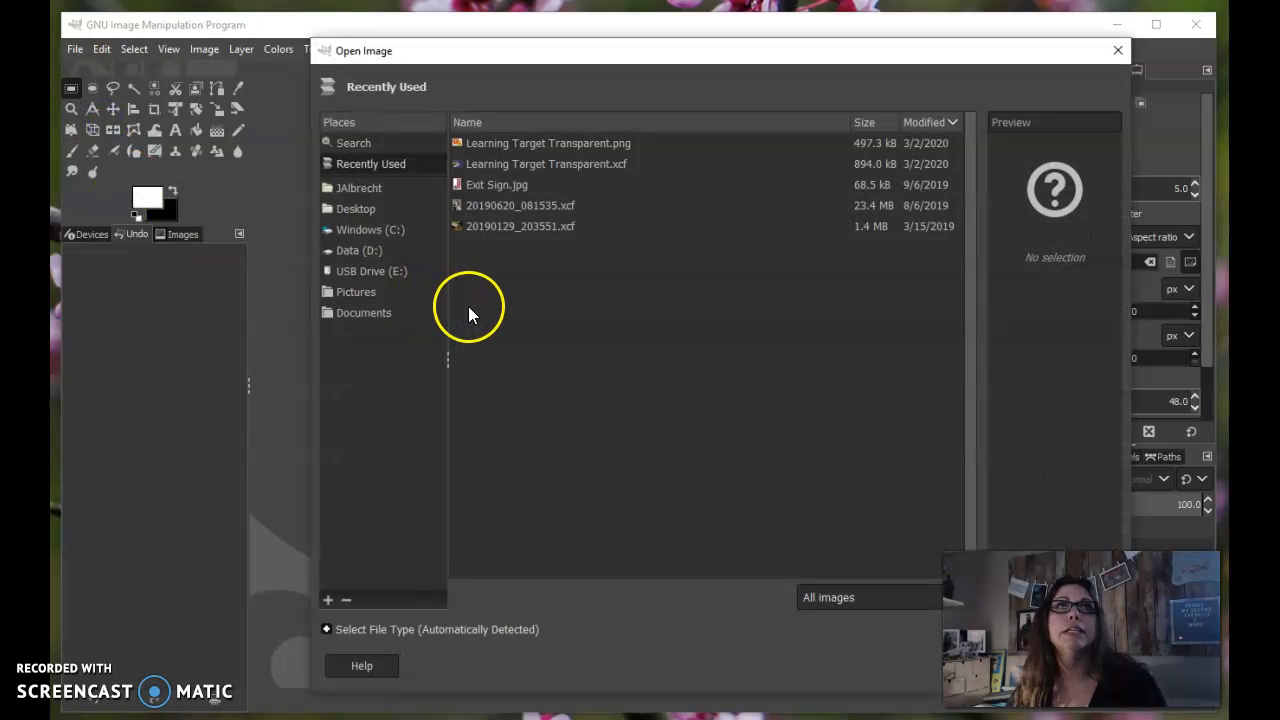
{"action": "left_click", "coordinate": [358, 292]}
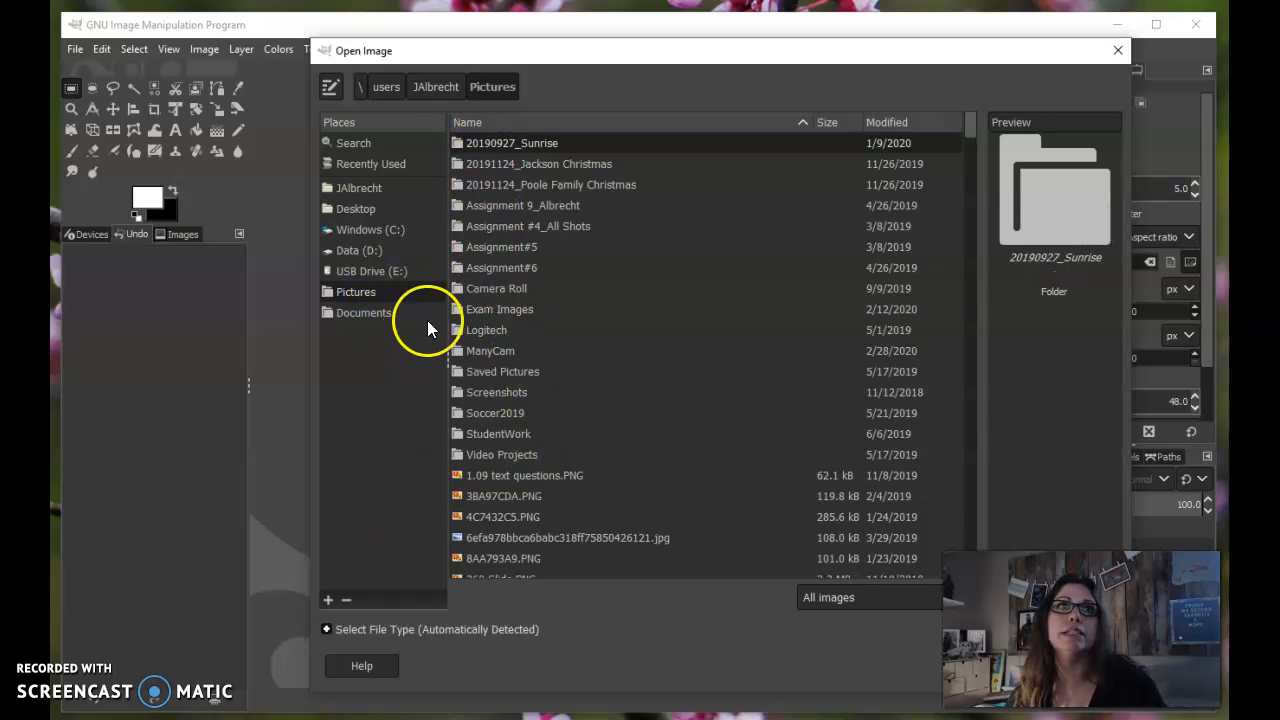
{"action": "left_click", "coordinate": [474, 371]}
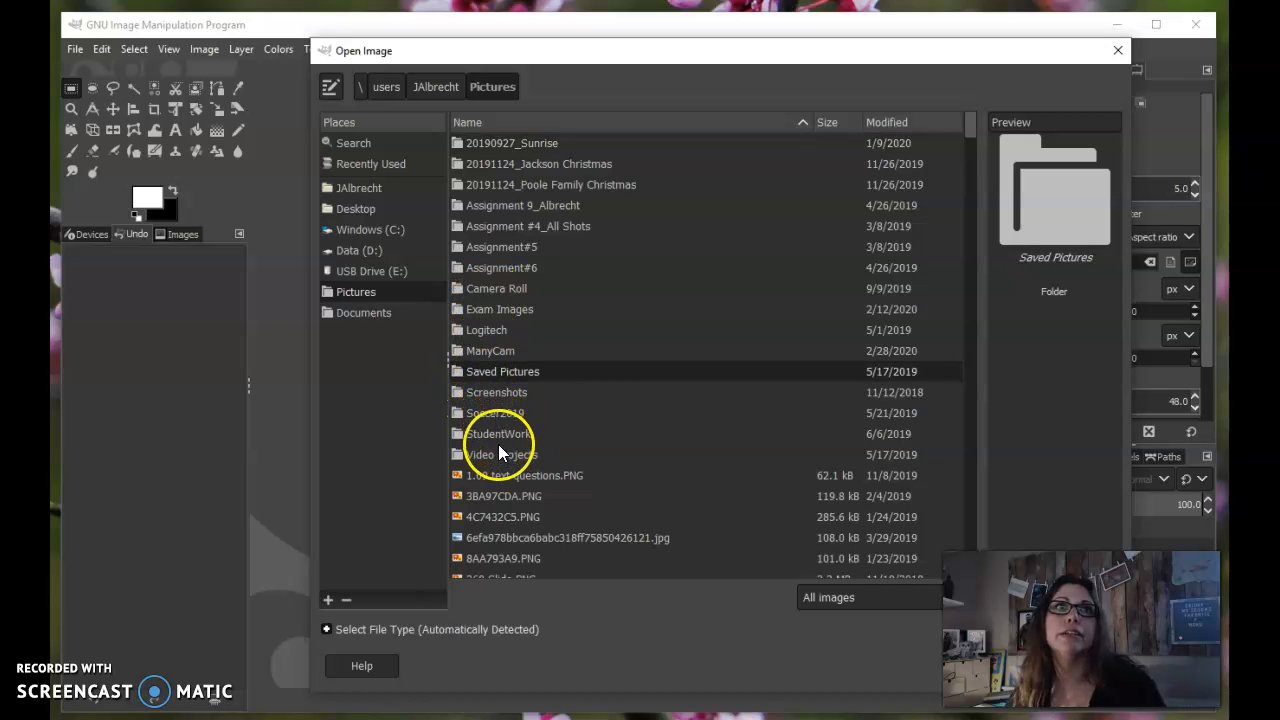
{"action": "double_click", "coordinate": [486, 371]}
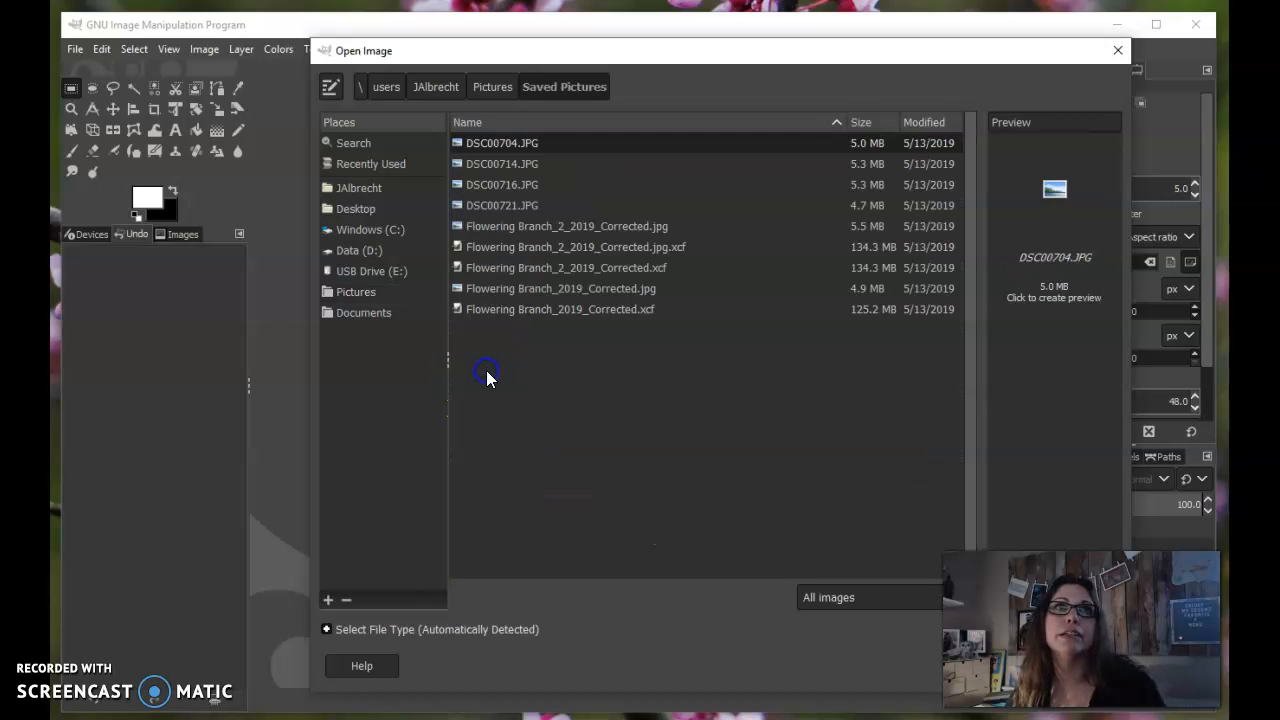
{"action": "double_click", "coordinate": [506, 143]}
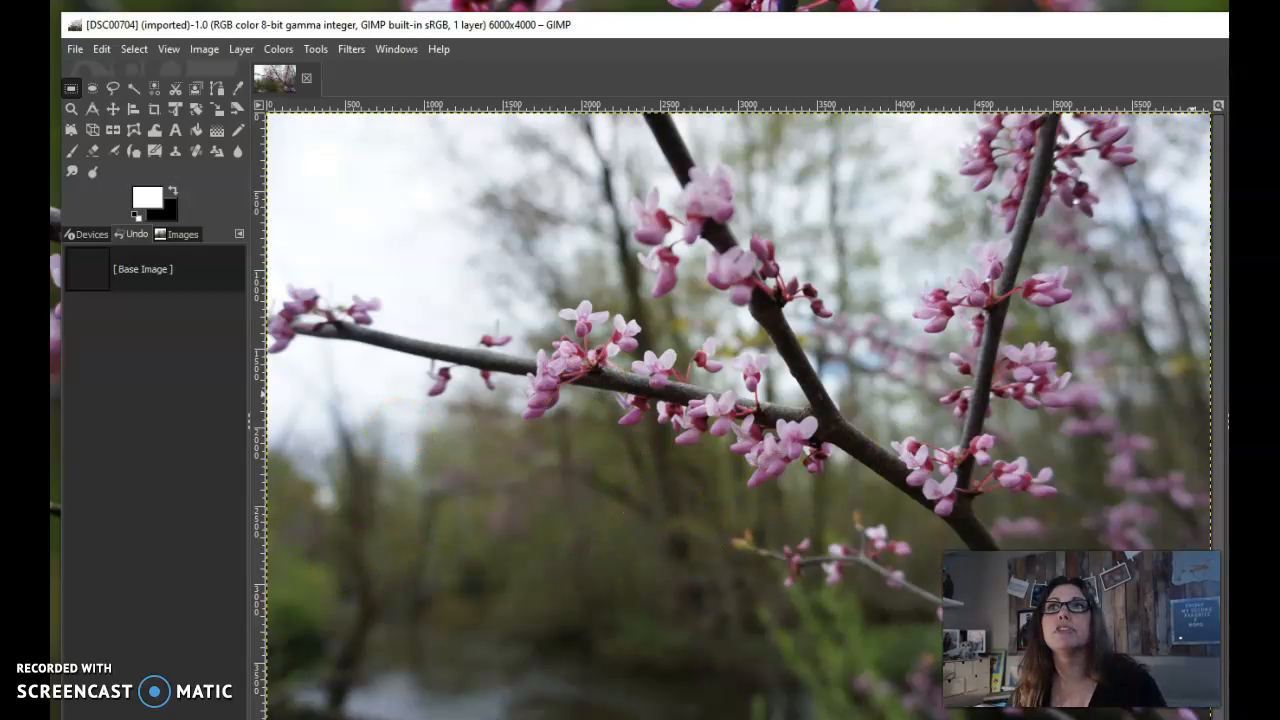
{"action": "left_click_drag", "start_coordinate": [1279, 456], "coordinate": [1218, 450]}
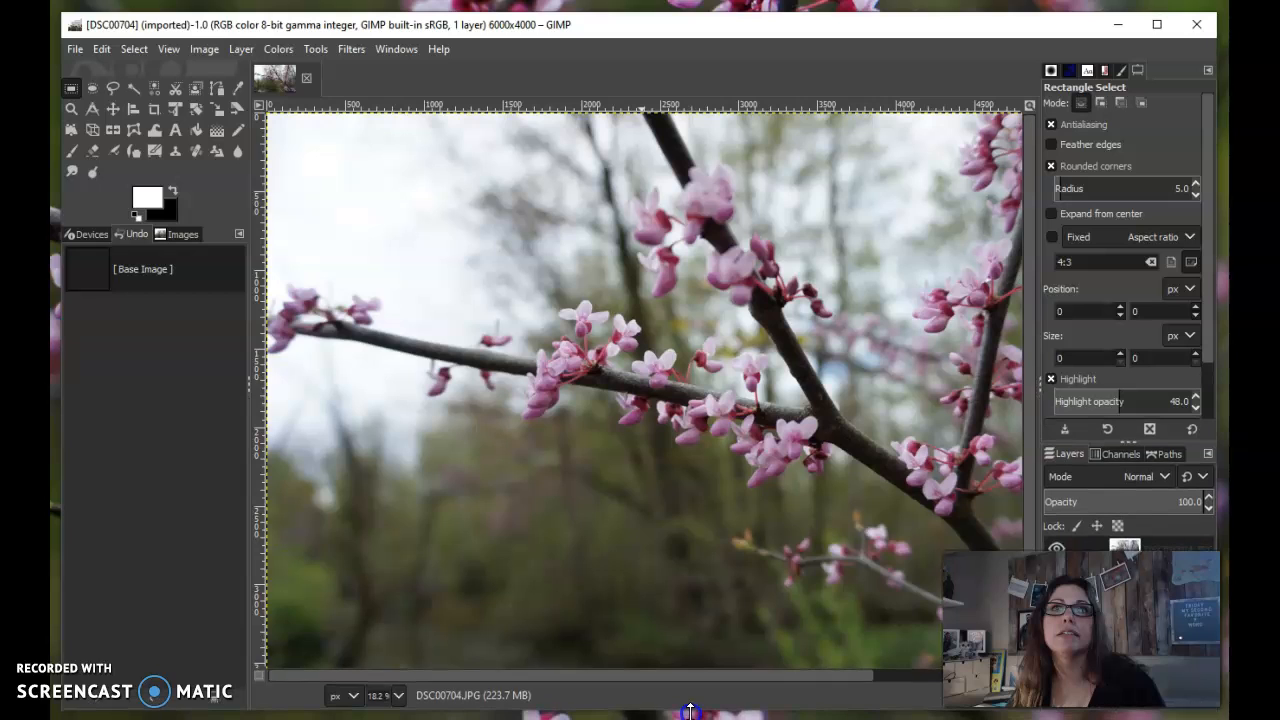
{"action": "left_click", "coordinate": [602, 431]}
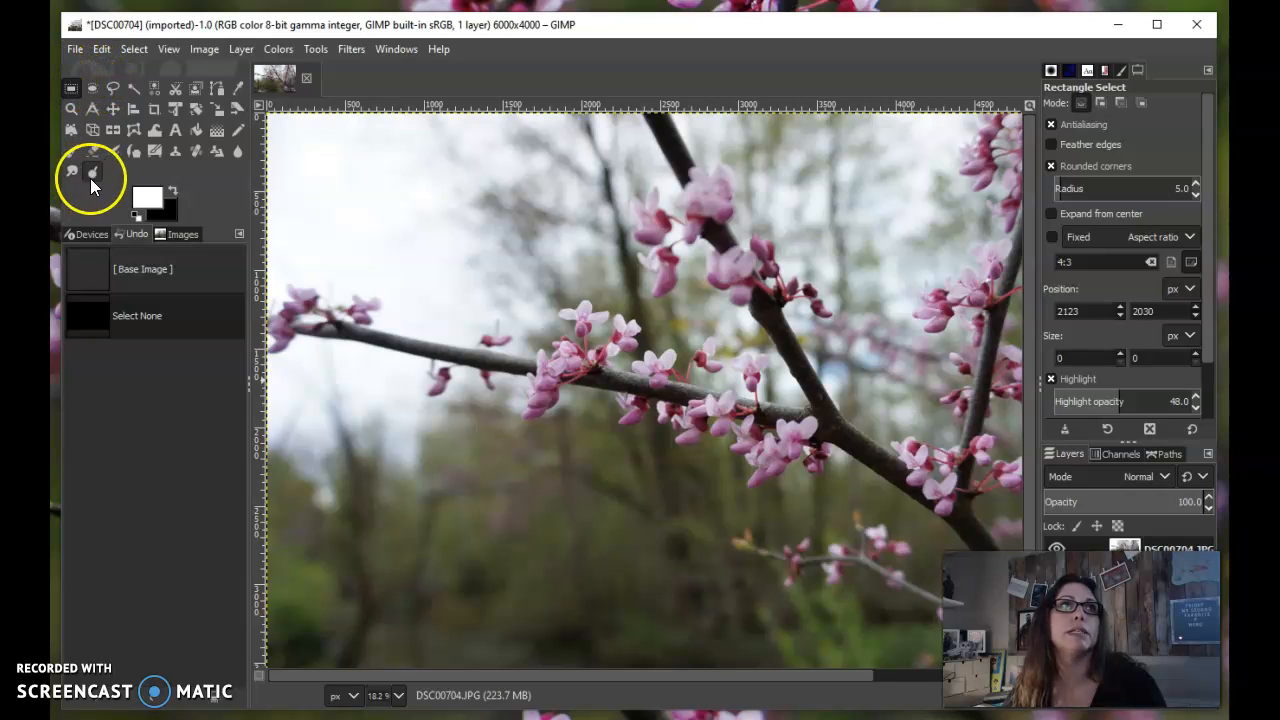
Draw a crop rectangle of about 3999 × 2998 px over the flowering branches, fixed at a 4:3 aspect ratio
{"action": "left_click", "coordinate": [154, 107]}
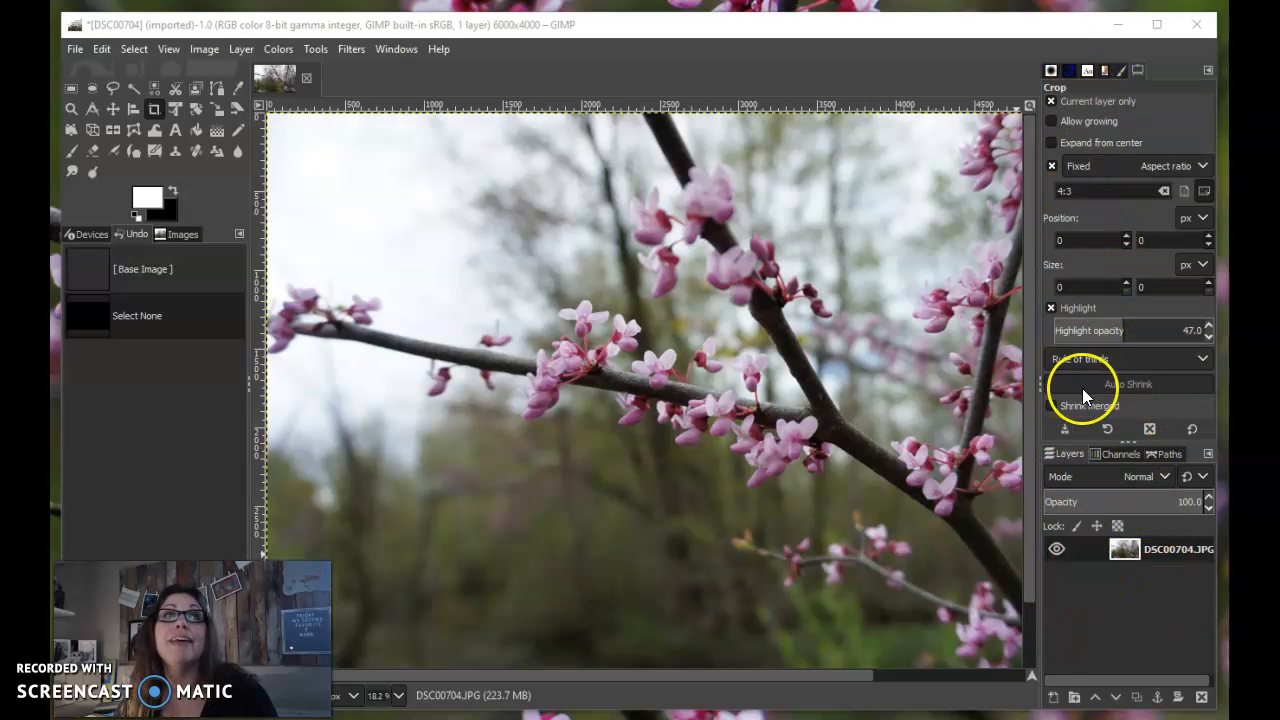
{"action": "left_click_drag", "start_coordinate": [335, 158], "coordinate": [962, 542]}
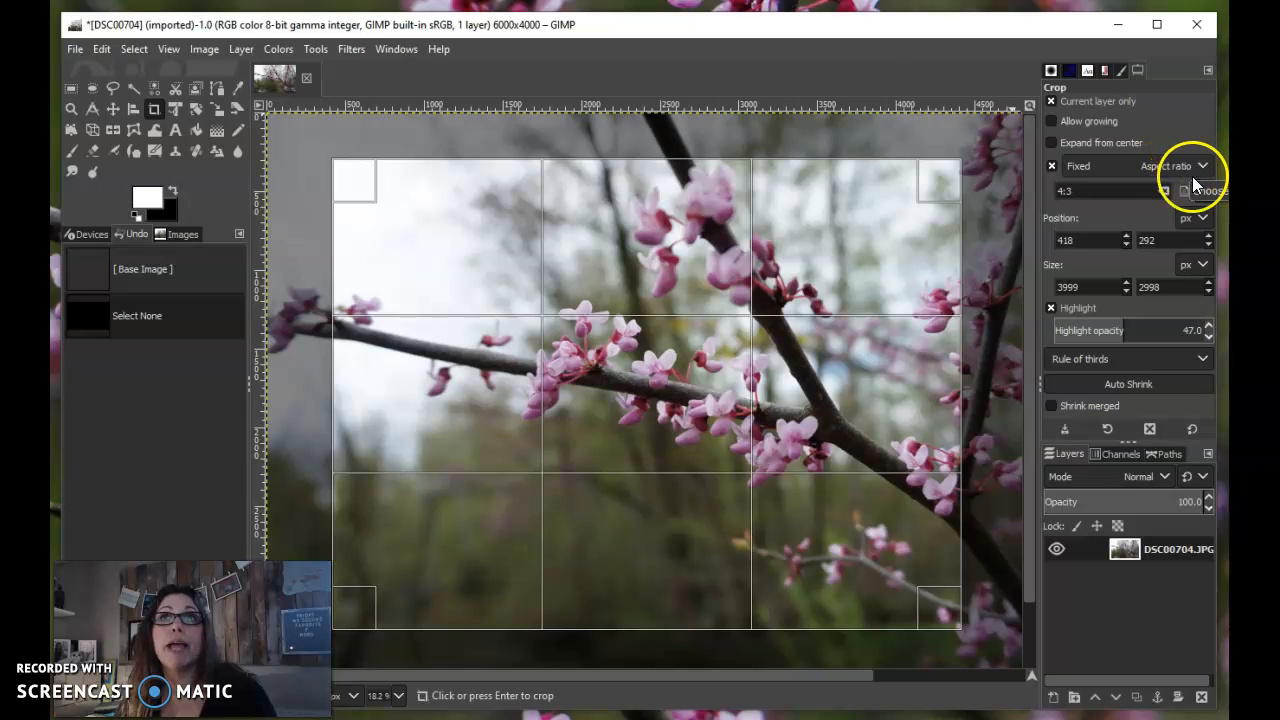
Set the crop's fixed aspect ratio to 3:4 and resize the rectangle to about 2176 × 2901 px
{"action": "left_click", "coordinate": [1085, 196]}
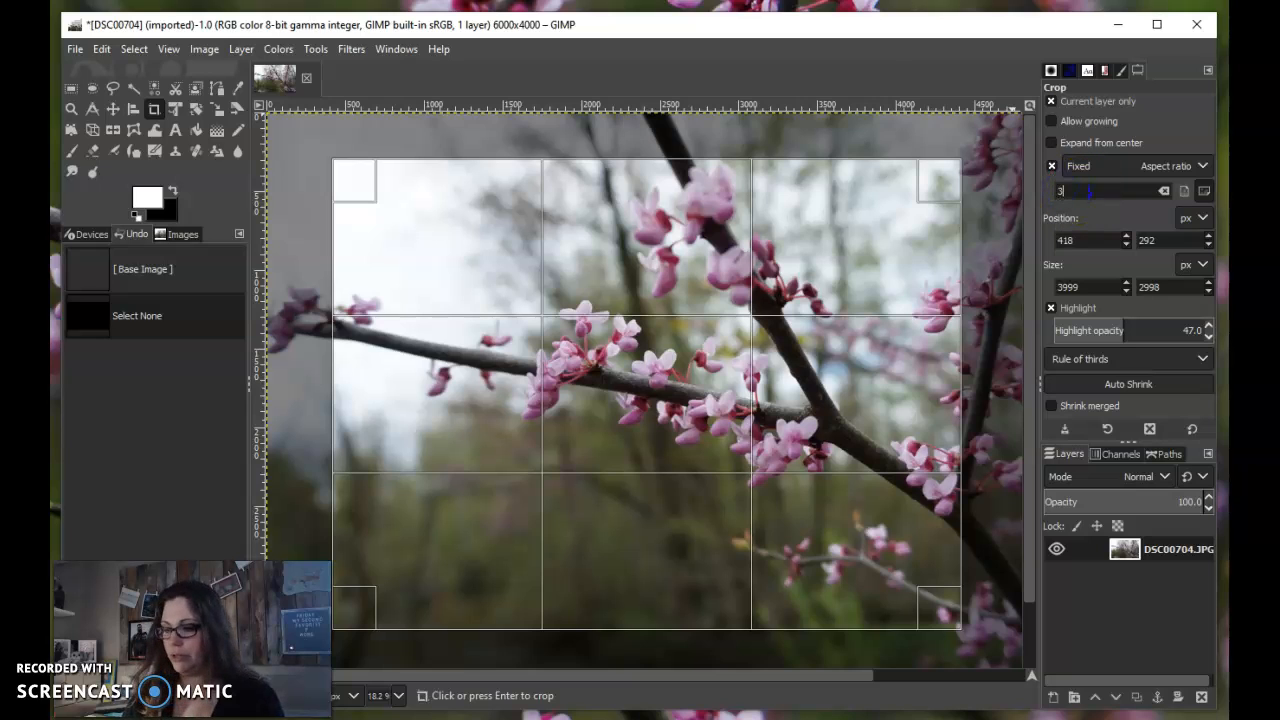
{"action": "type", "text": "3:4"}
{"action": "key", "text": "Return"}
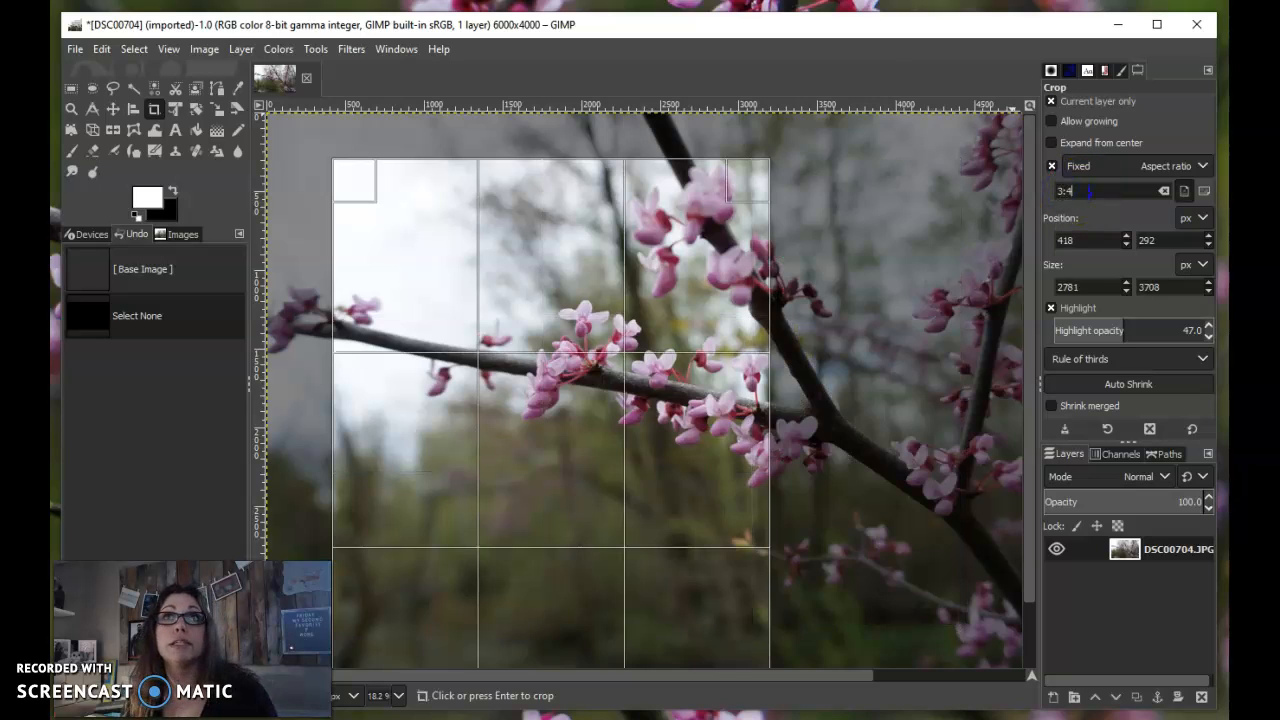
{"action": "left_click_drag", "start_coordinate": [651, 357], "coordinate": [758, 305]}
{"action": "left_click_drag", "start_coordinate": [880, 131], "coordinate": [777, 214]}
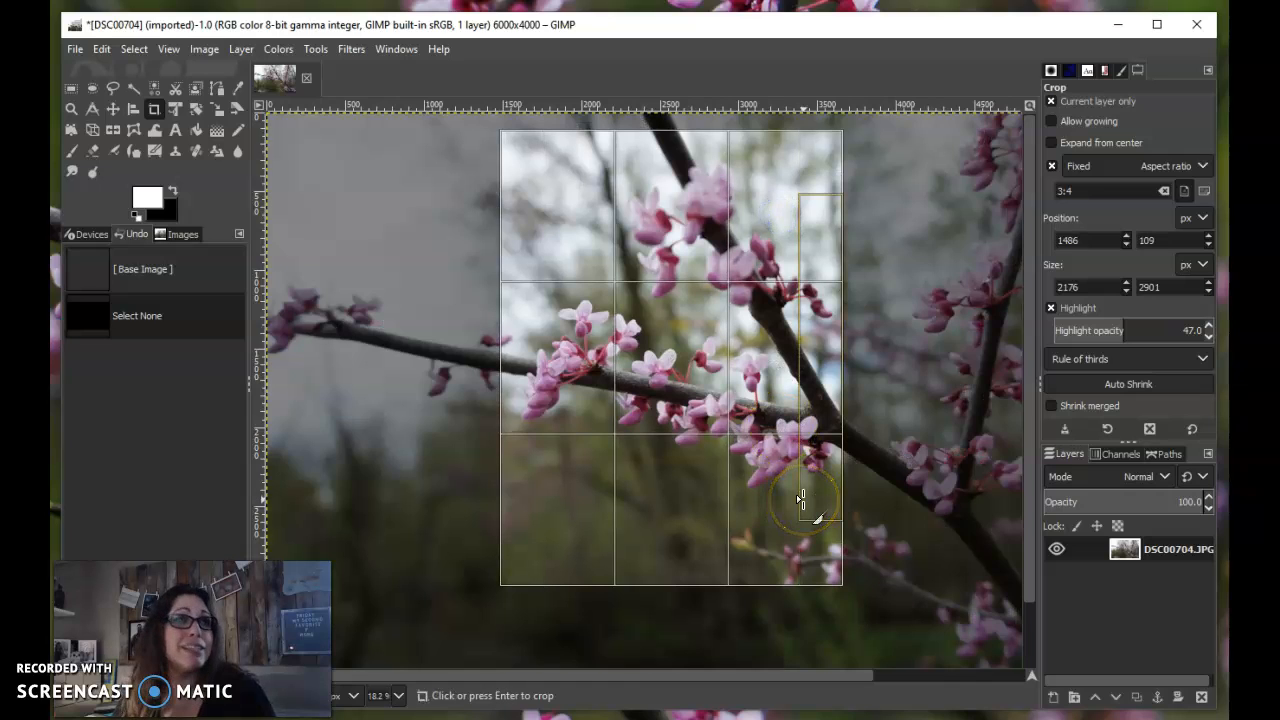
Move the portrait crop rectangle around the branches, placing it at about X 1558, Y 147 px
{"action": "left_click", "coordinate": [799, 501]}
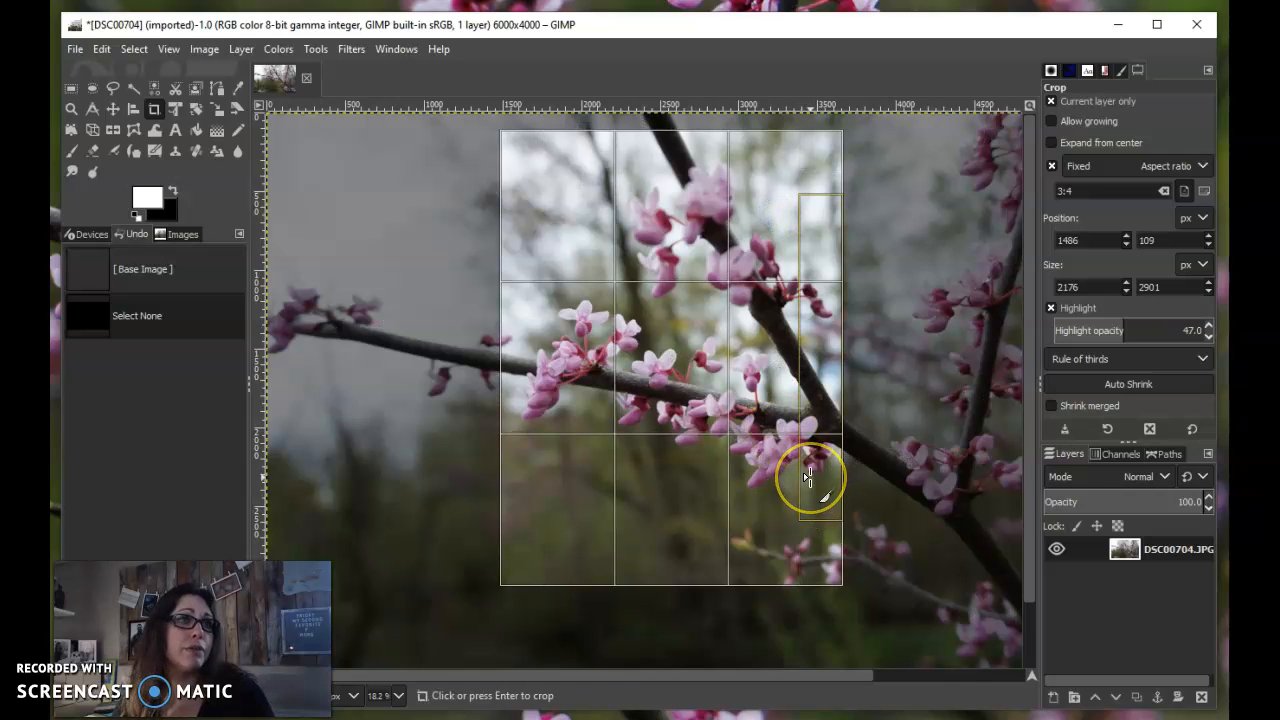
{"action": "left_click", "coordinate": [782, 467]}
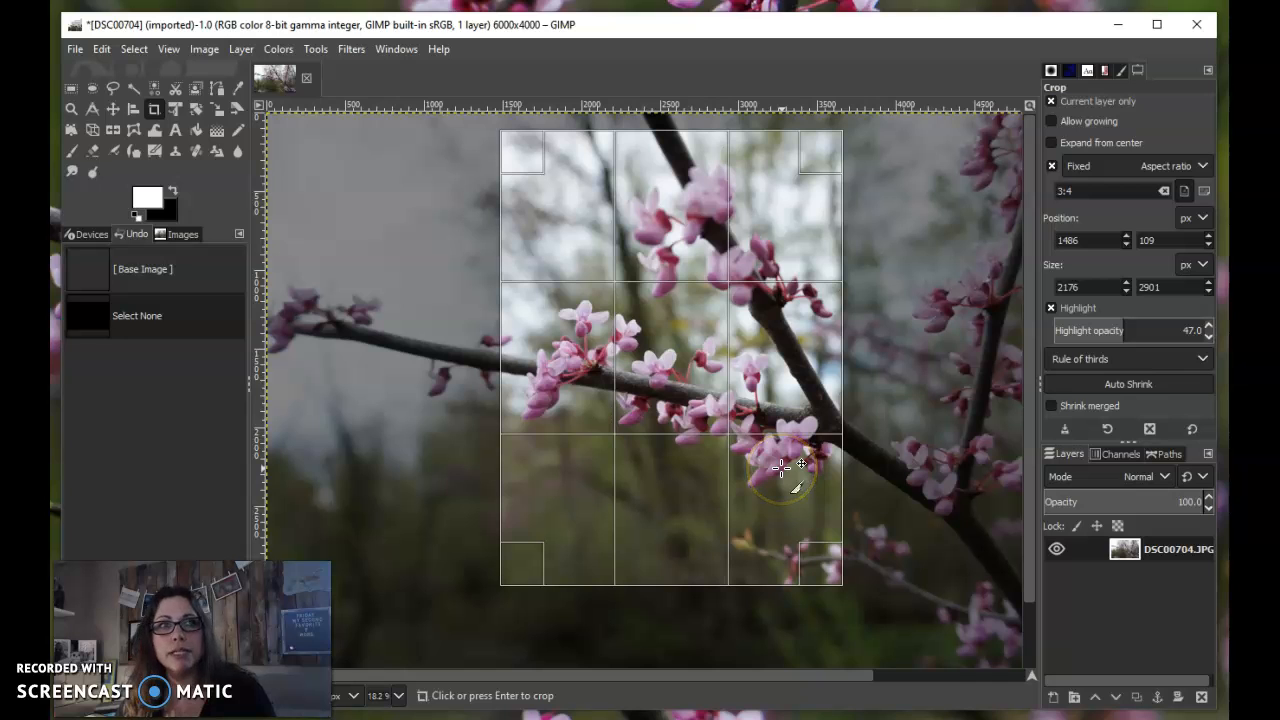
{"action": "left_click_drag", "start_coordinate": [782, 467], "coordinate": [640, 337]}
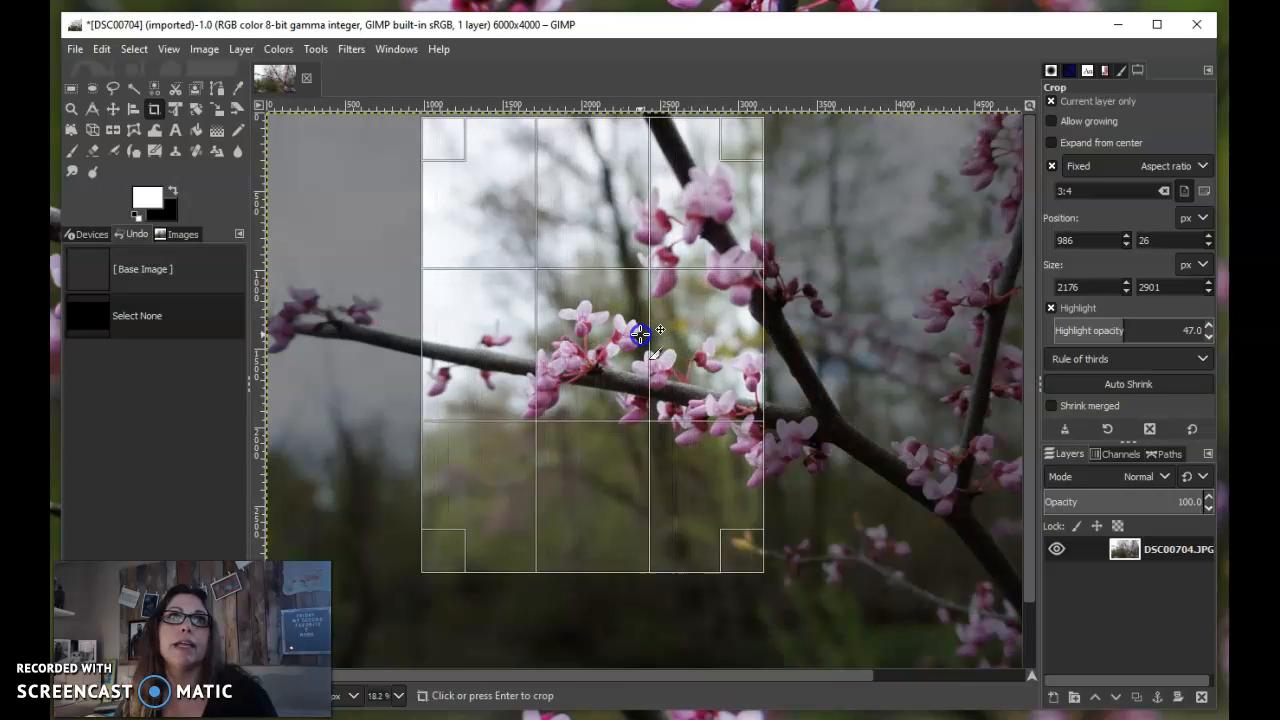
{"action": "left_click_drag", "start_coordinate": [697, 417], "coordinate": [790, 435]}
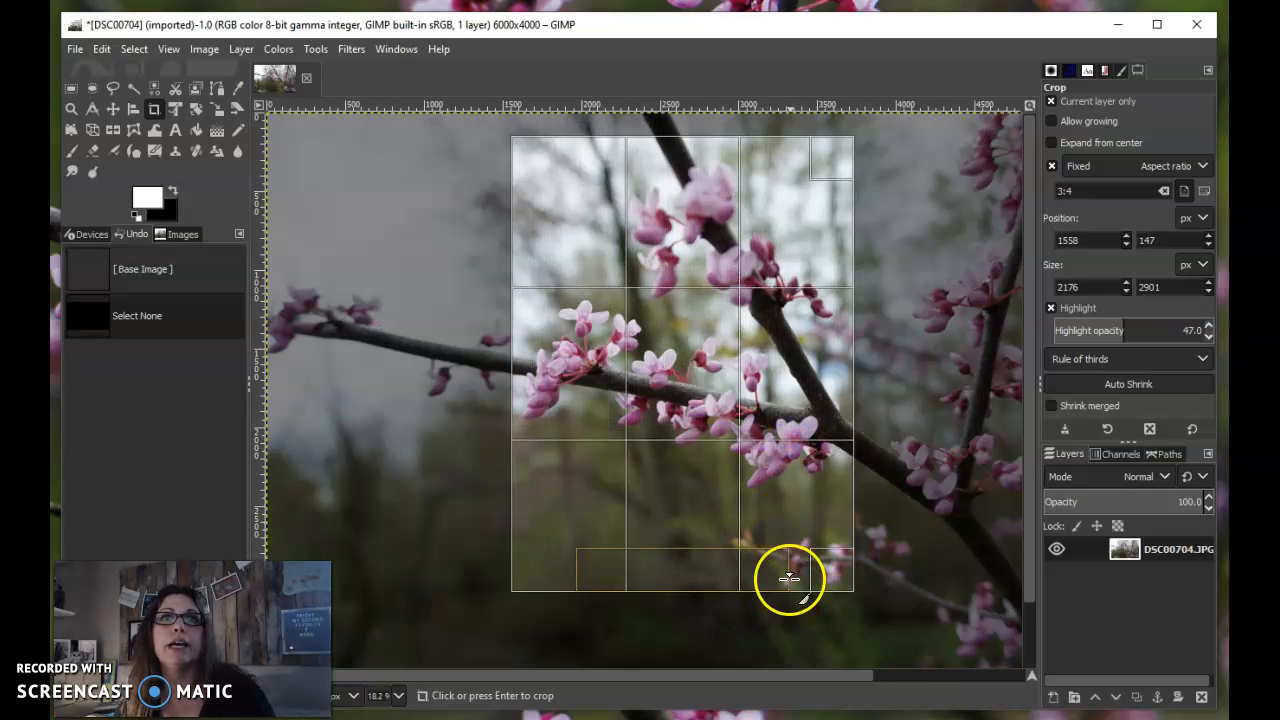
Set the crop ratio to 4:3 and adjust the rectangle to about 3906 × 2929 px at X 881, Y 175
{"action": "left_click", "coordinate": [1072, 191]}
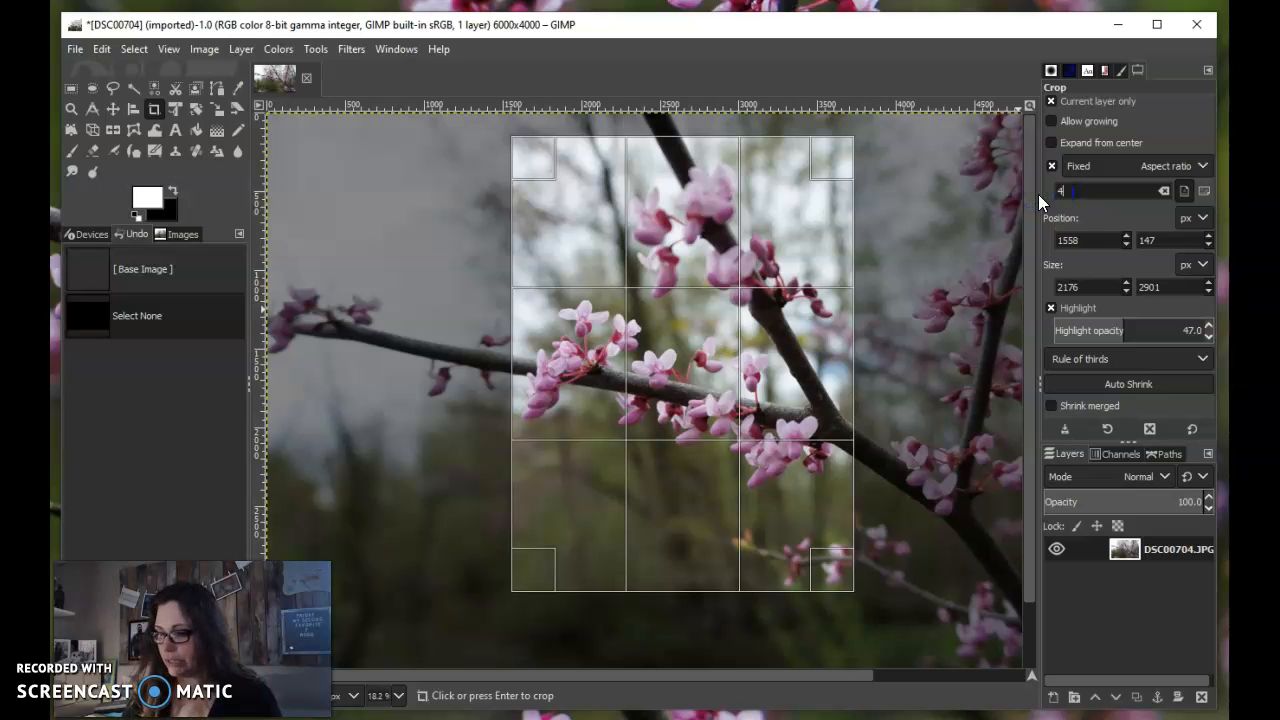
{"action": "type", "text": "4:3"}
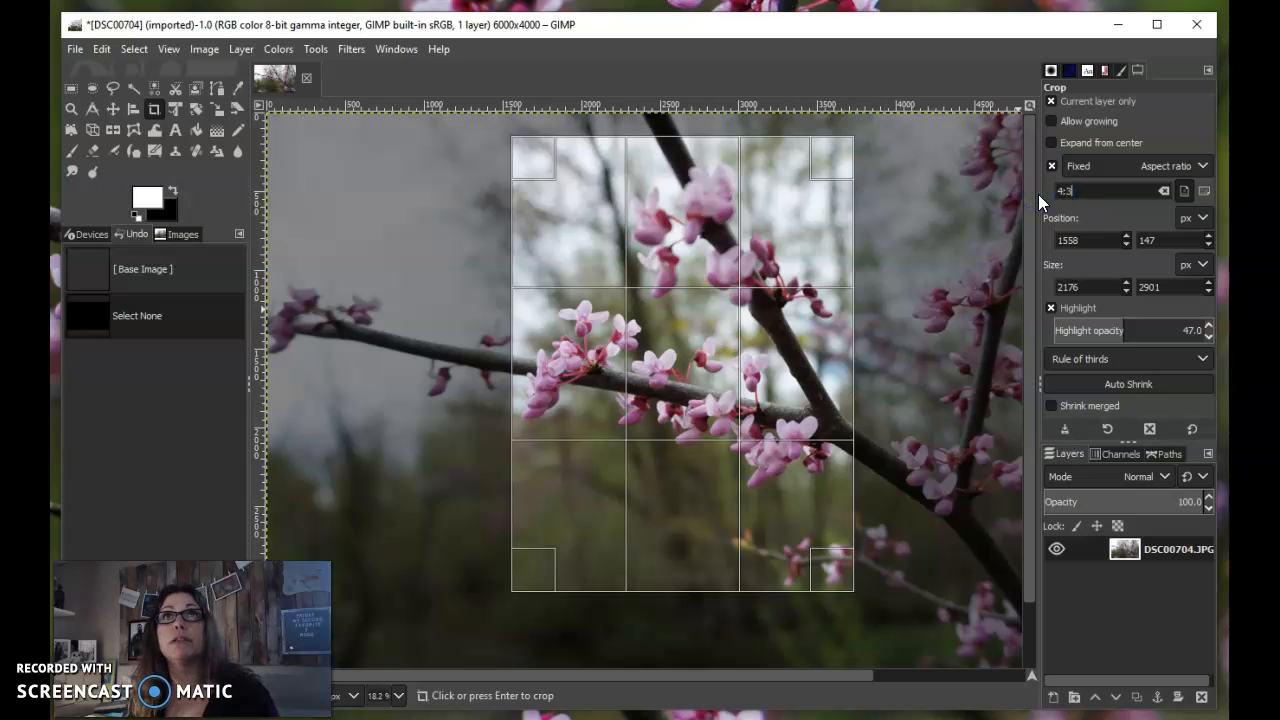
{"action": "key", "text": "Return"}
{"action": "left_click_drag", "start_coordinate": [769, 270], "coordinate": [640, 316]}
{"action": "left_click_drag", "start_coordinate": [808, 494], "coordinate": [960, 614]}
{"action": "left_click_drag", "start_coordinate": [920, 543], "coordinate": [942, 511]}
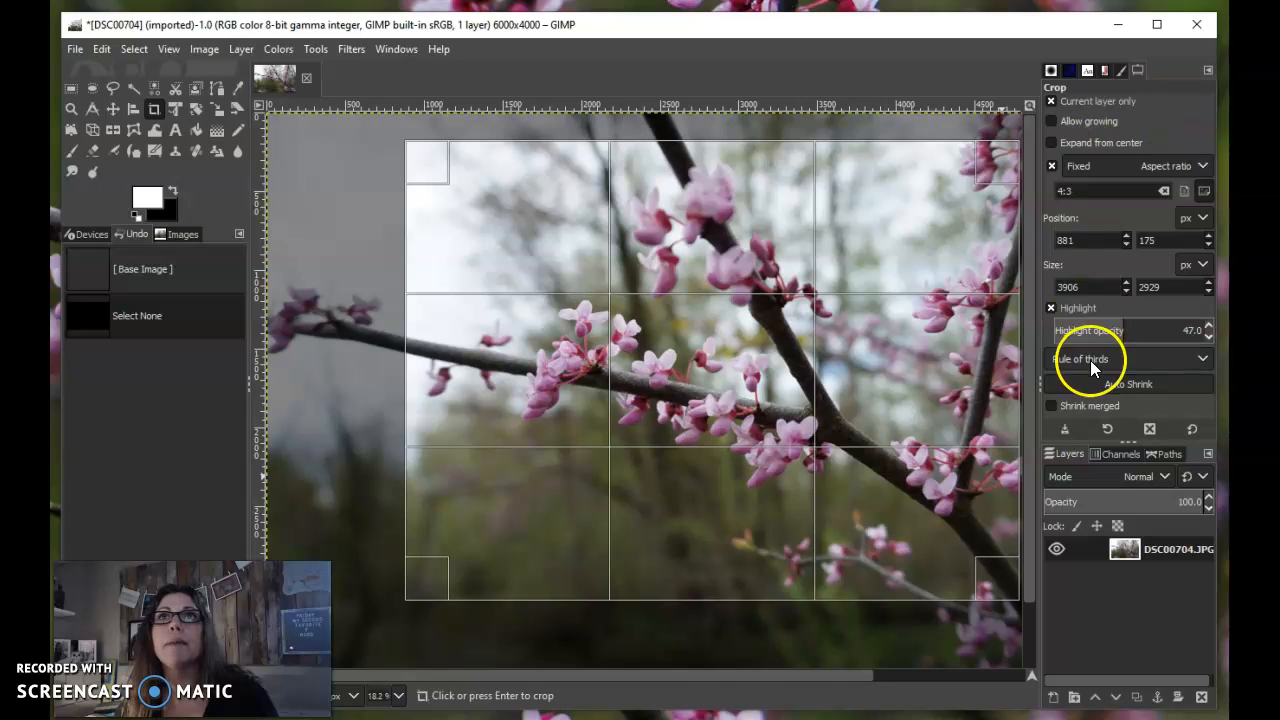
Toggle the crop highlight off and on again, and raise its opacity to about 80.9
{"action": "left_click", "coordinate": [1051, 309]}
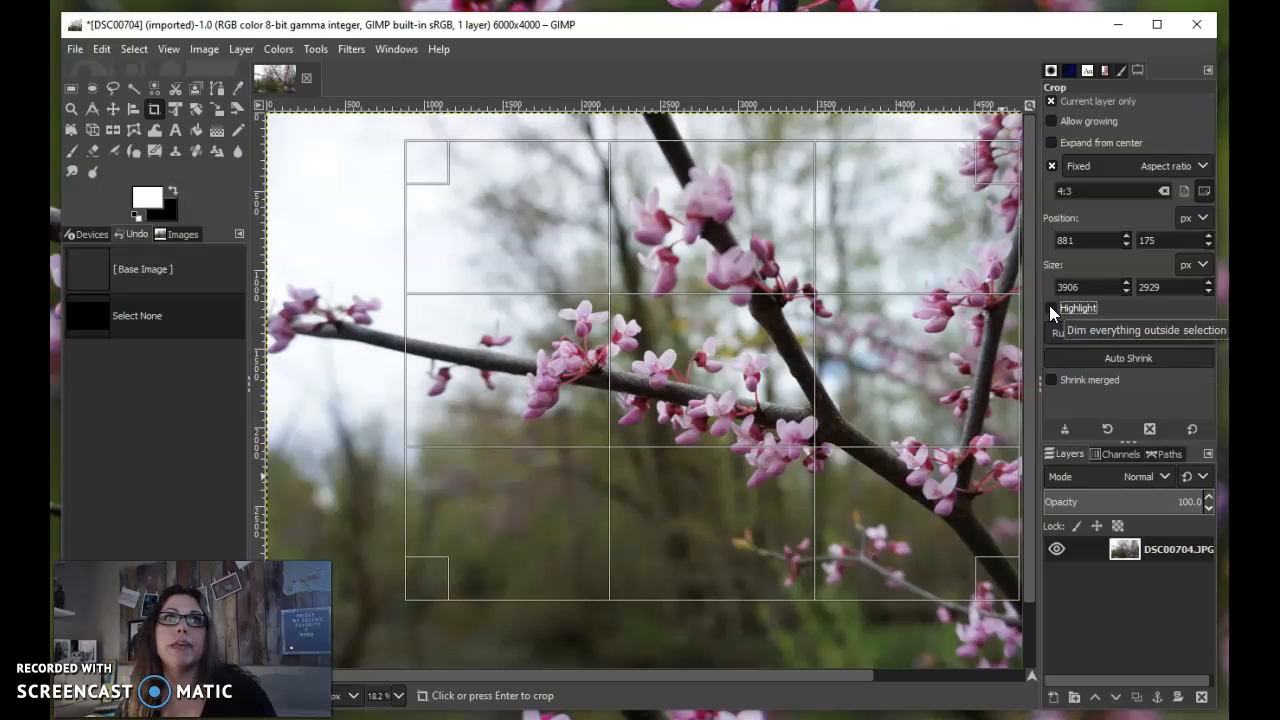
{"action": "left_click", "coordinate": [1051, 308]}
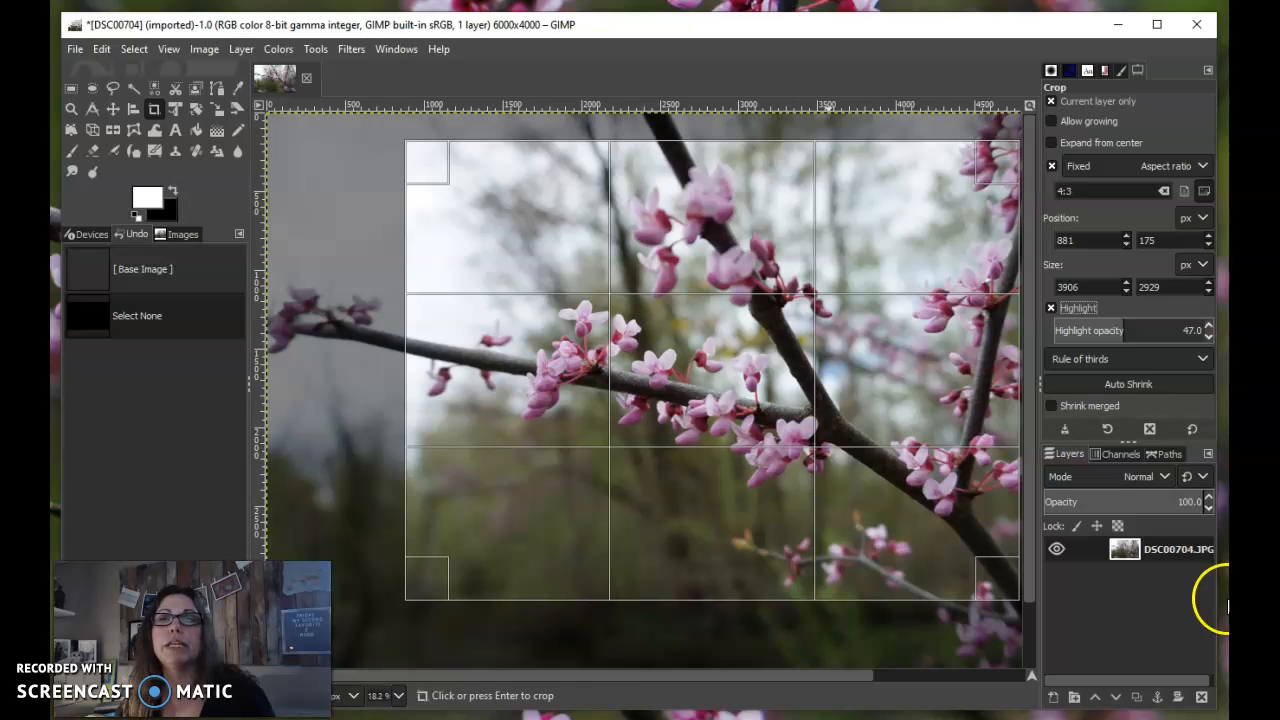
{"action": "left_click", "coordinate": [1122, 332]}
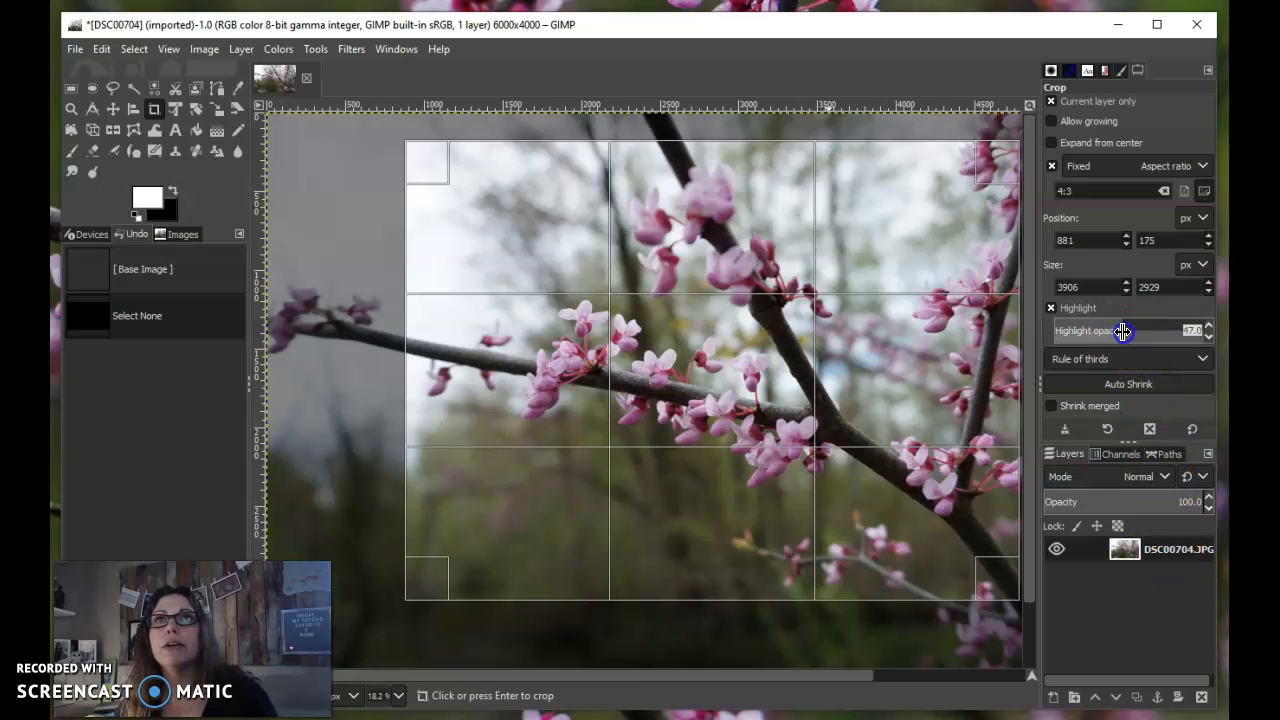
{"action": "left_click_drag", "start_coordinate": [1136, 331], "coordinate": [1179, 334]}
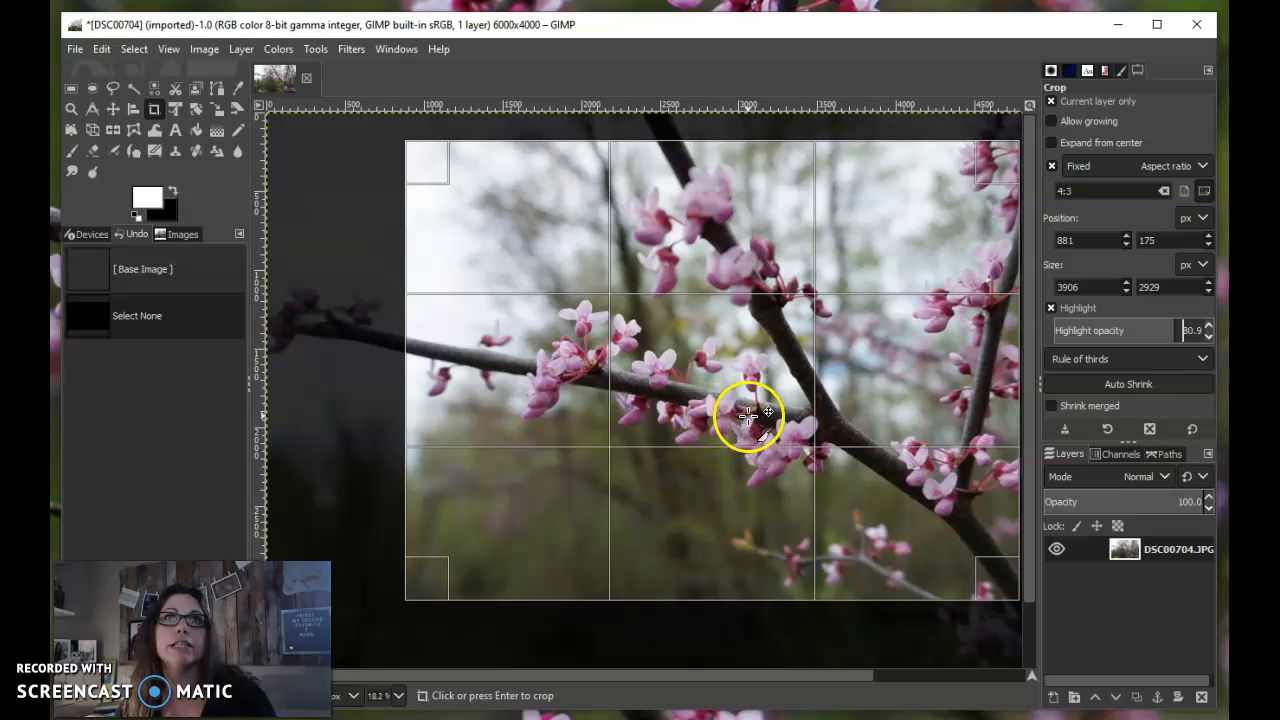
Shift the crop rectangle up to about Y 159 px and apply the crop to the current layer
{"action": "left_click_drag", "start_coordinate": [749, 407], "coordinate": [772, 388]}
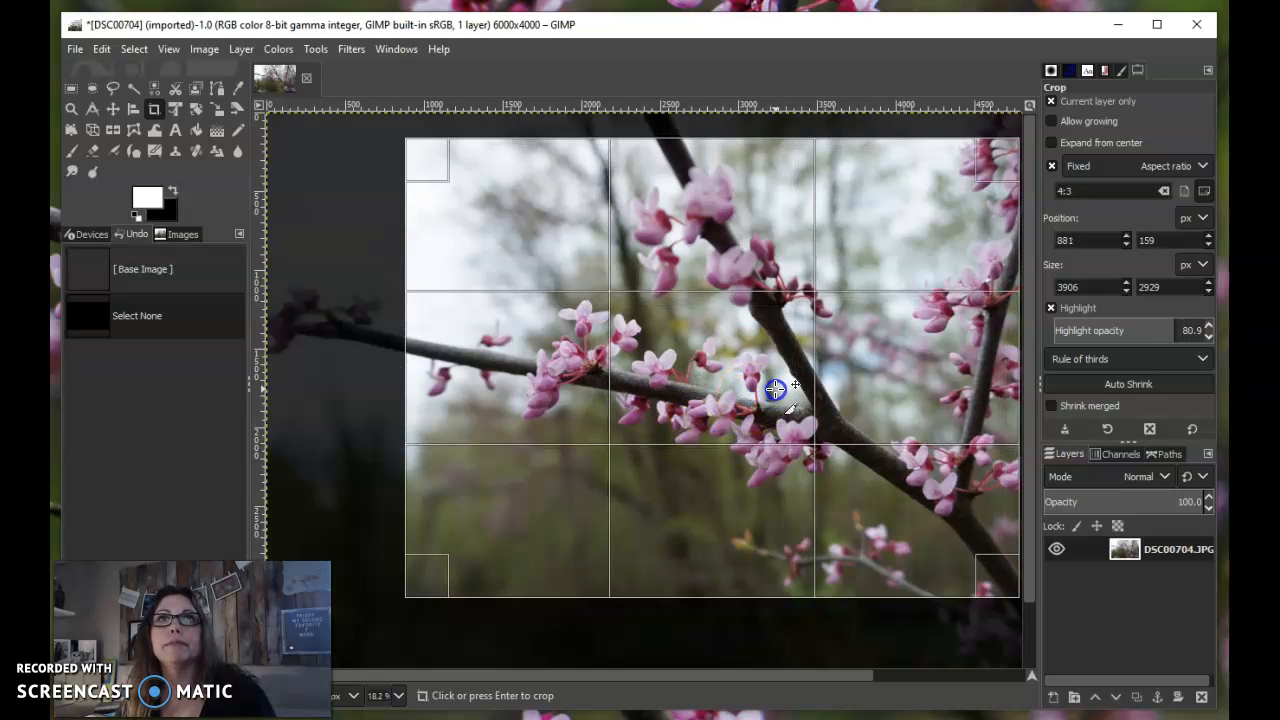
{"action": "left_click", "coordinate": [752, 475]}
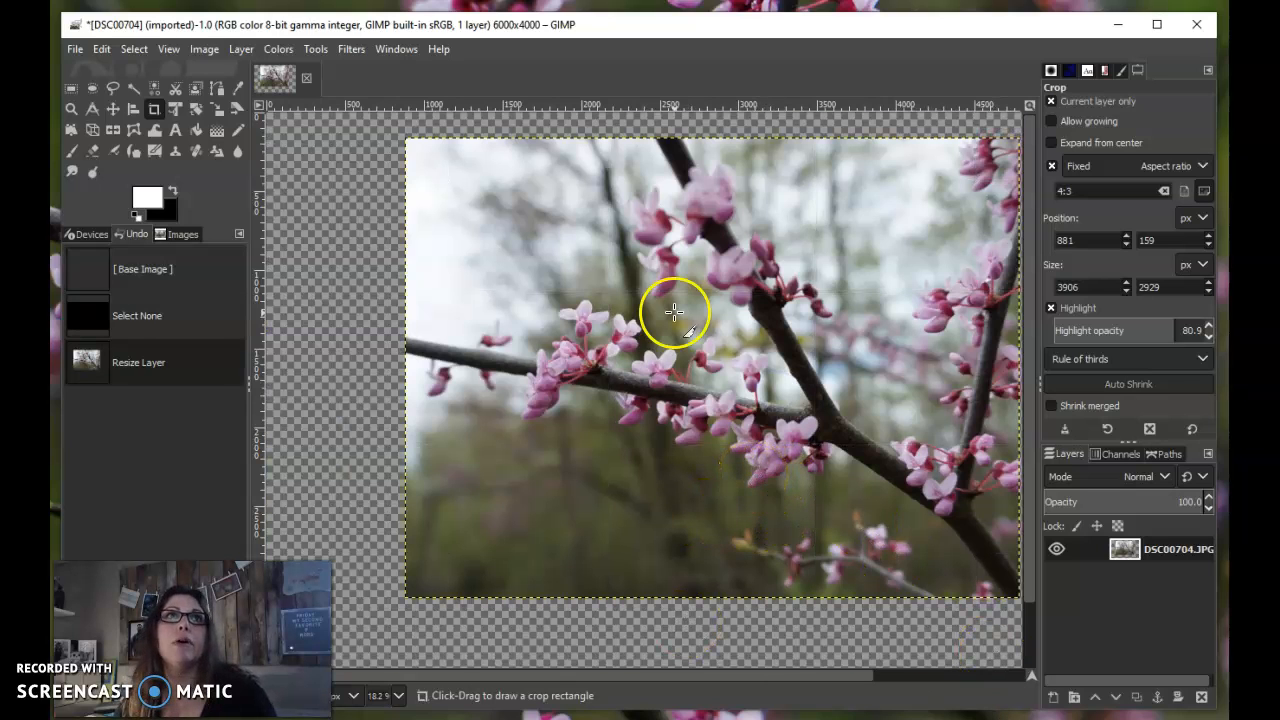
{"action": "left_click_drag", "start_coordinate": [829, 372], "coordinate": [792, 406]}
{"action": "left_click", "coordinate": [872, 617]}
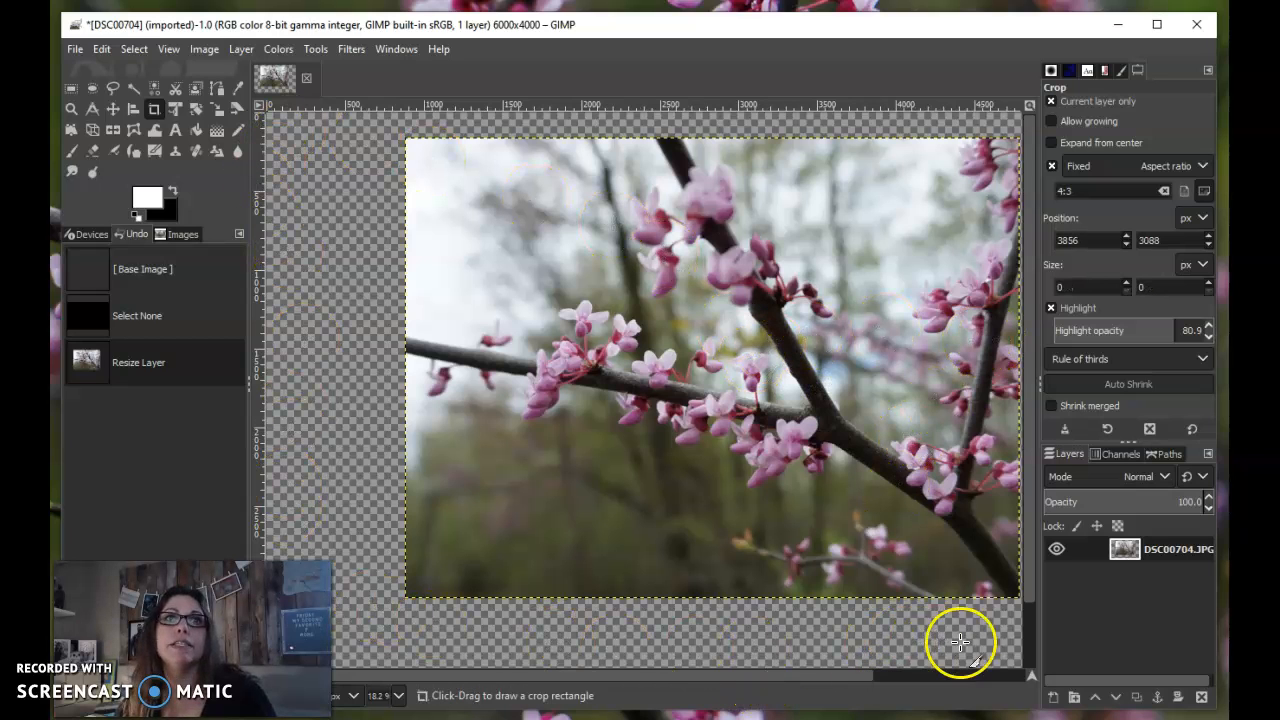
Crop the image to its content to remove the empty transparent borders around the photo
{"action": "left_click", "coordinate": [203, 48]}
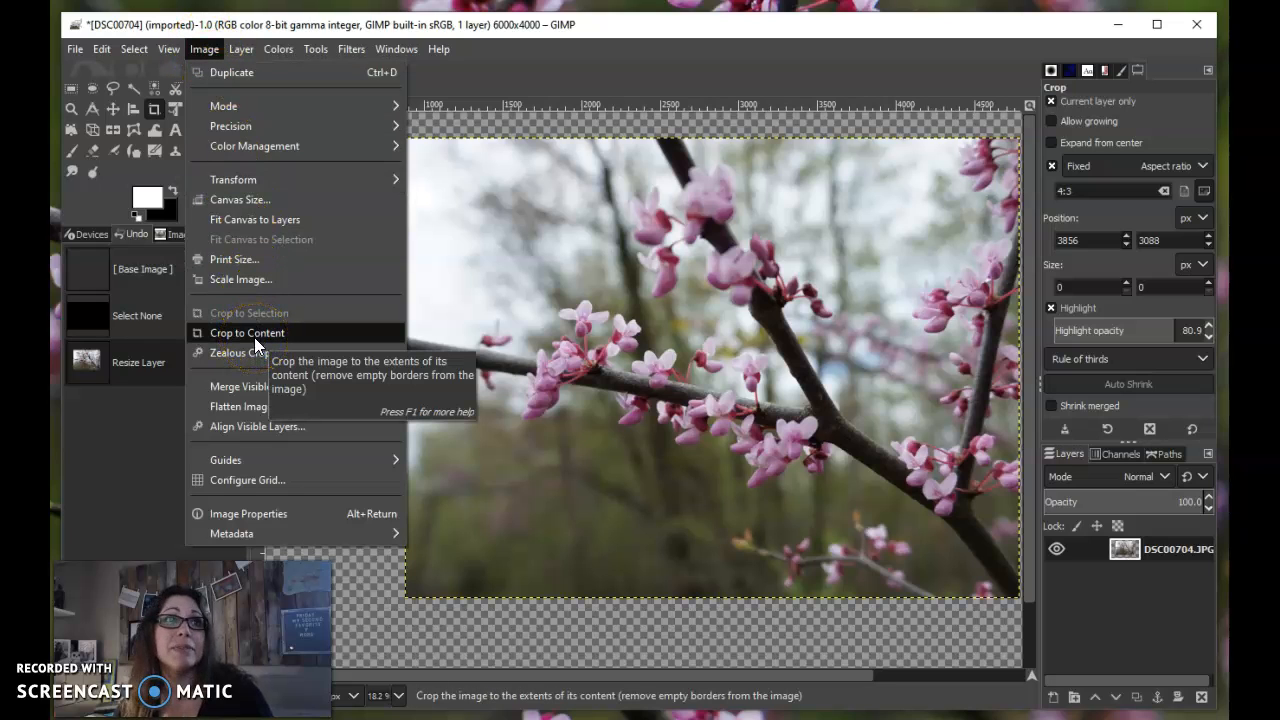
{"action": "left_click", "coordinate": [254, 337]}
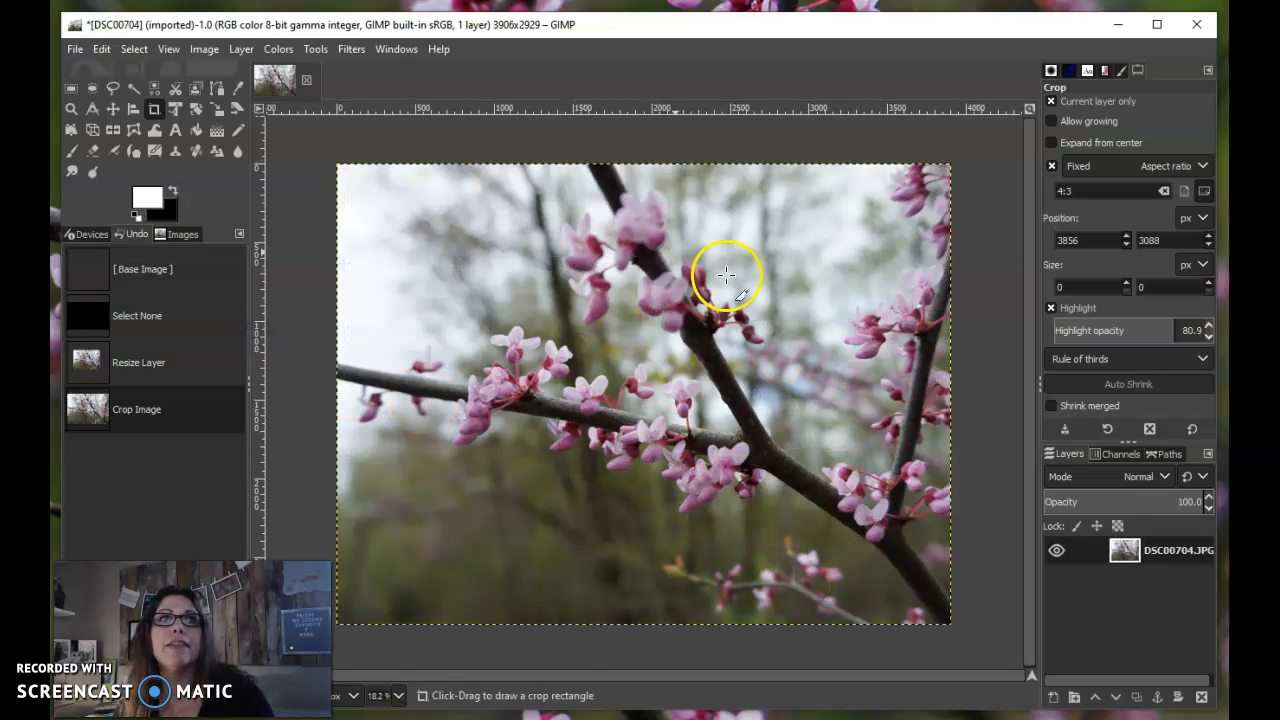